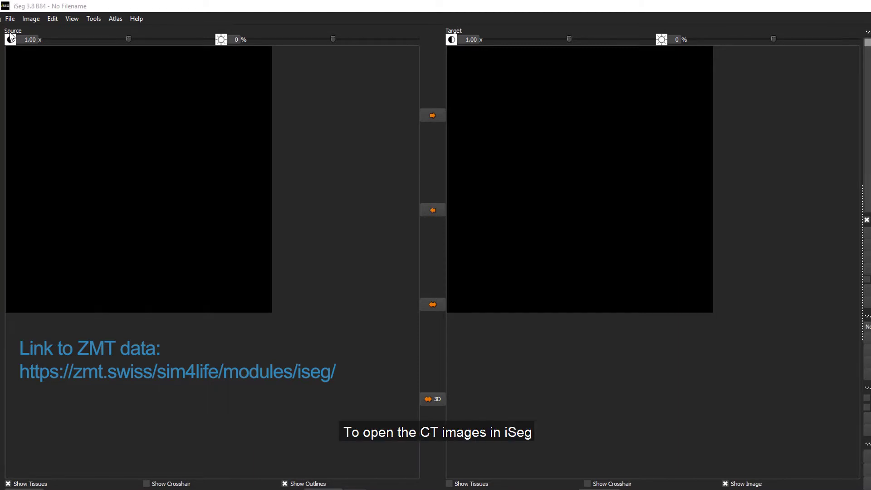
# Start a DICOM open and browse to the Desktop's BASSIN - 8577 slice folder
pyautogui.click(10, 19)
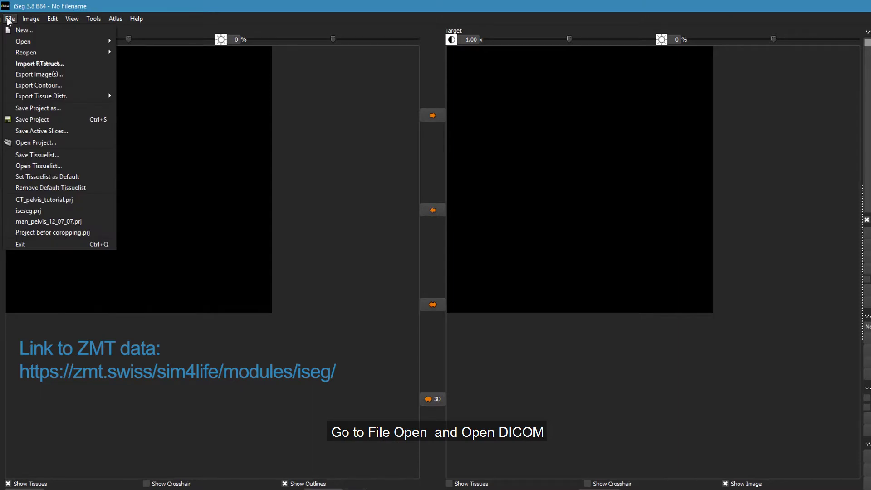
pyautogui.moveTo(22, 40)
pyautogui.click(148, 46)
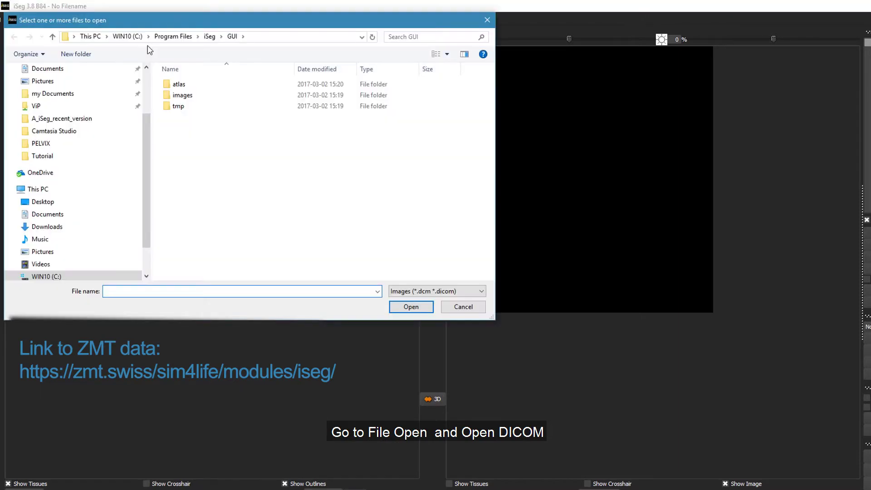
pyautogui.click(50, 203)
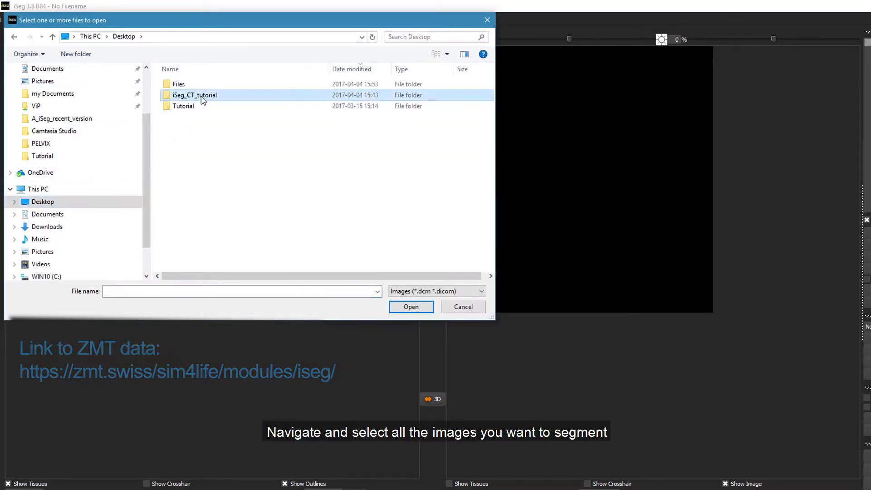
pyautogui.doubleClick(198, 95)
pyautogui.doubleClick(198, 89)
pyautogui.doubleClick(196, 95)
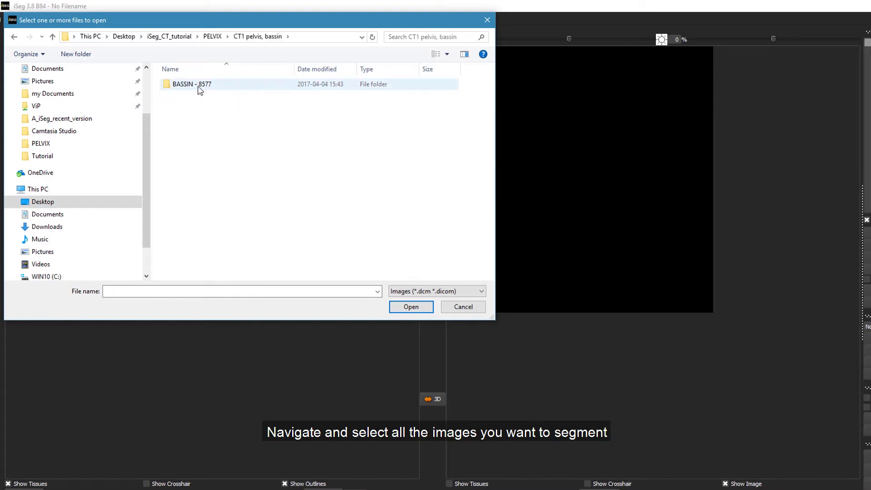
pyautogui.click(199, 87)
pyautogui.doubleClick(200, 86)
# Select slices IM-0001-0156 through IM-0001-0355 and open them
pyautogui.scroll(-14, 216, 233)
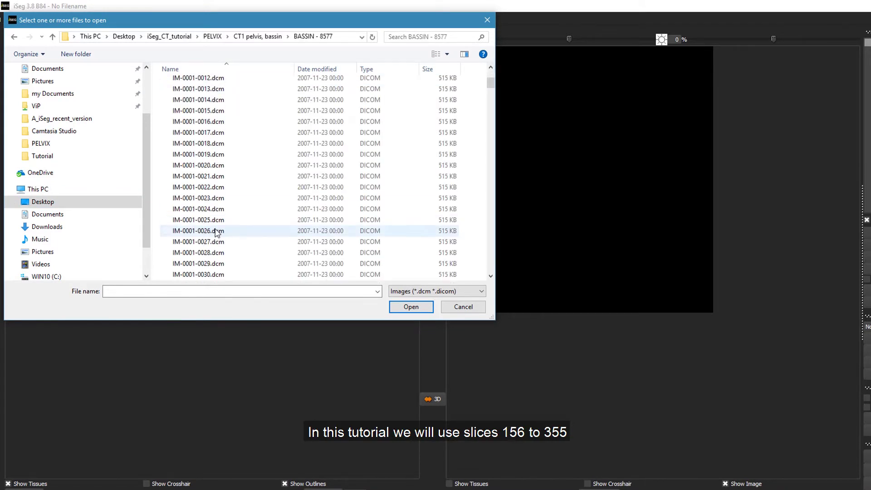
pyautogui.scroll(-20, 216, 233)
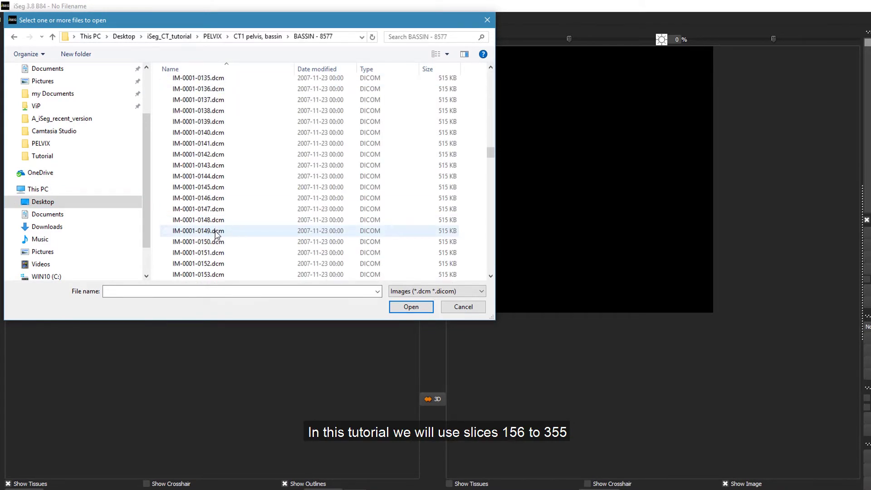
pyautogui.click(198, 209)
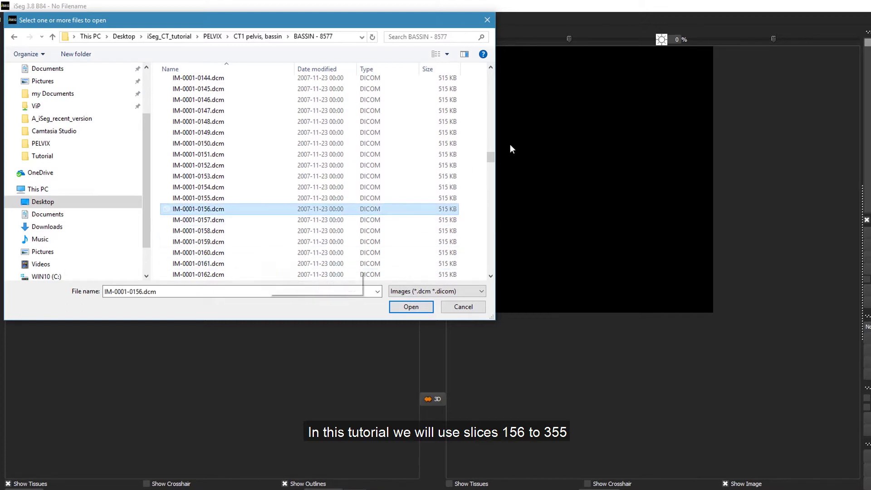
pyautogui.moveTo(491, 157); pyautogui.dragTo(491, 266)
pyautogui.keyDown('shift'); pyautogui.click(199, 275); pyautogui.keyUp('shift')
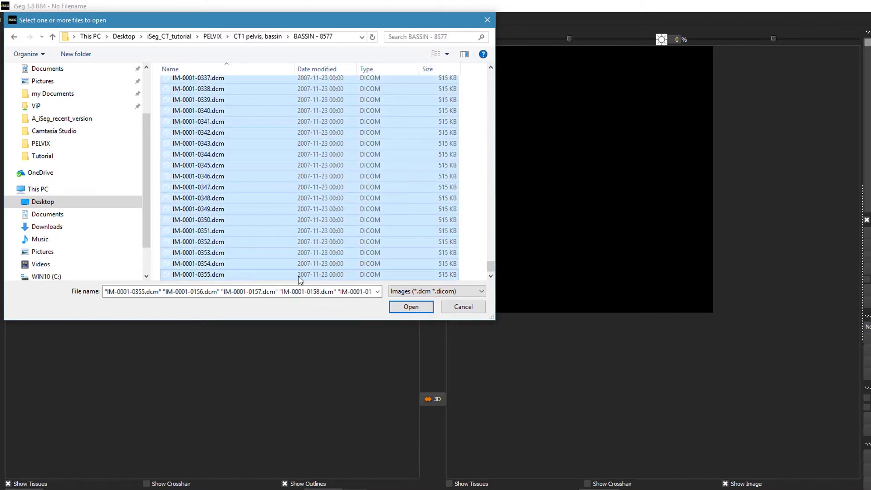
pyautogui.click(411, 307)
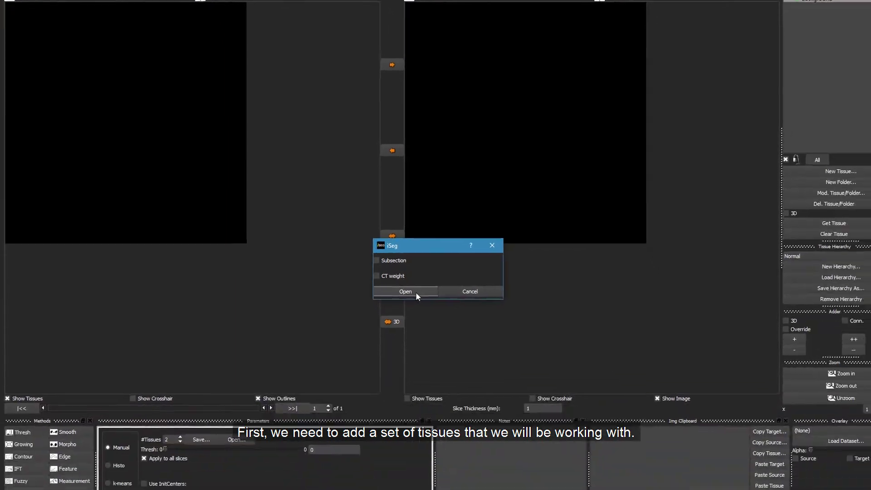
# Import the 200 slices with Subsection and CT weight left unchecked
pyautogui.click(391, 265)
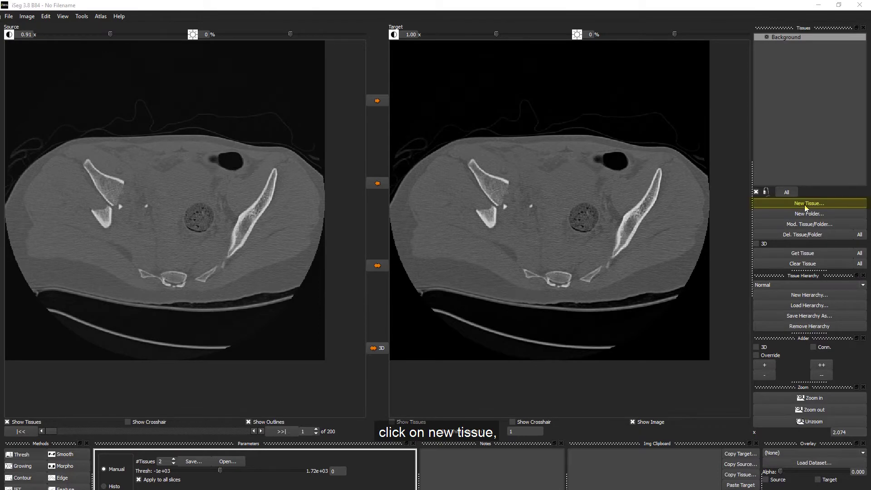
# Create a tissue named 'Heart' with a blue colour and add it to the list
pyautogui.click(807, 151)
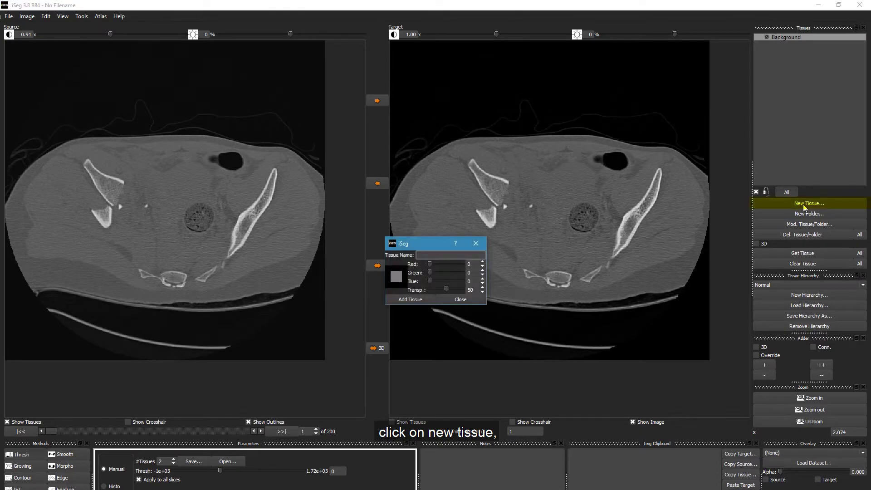
pyautogui.write('Heart')
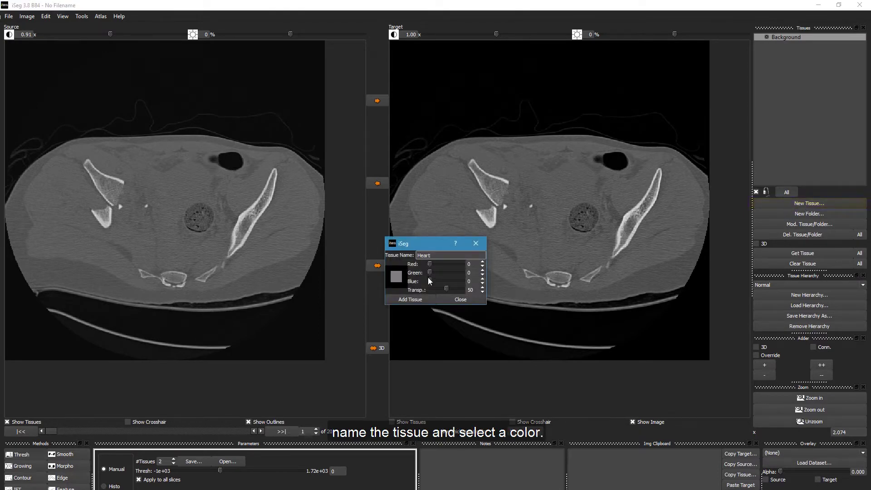
pyautogui.moveTo(430, 281); pyautogui.dragTo(448, 282)
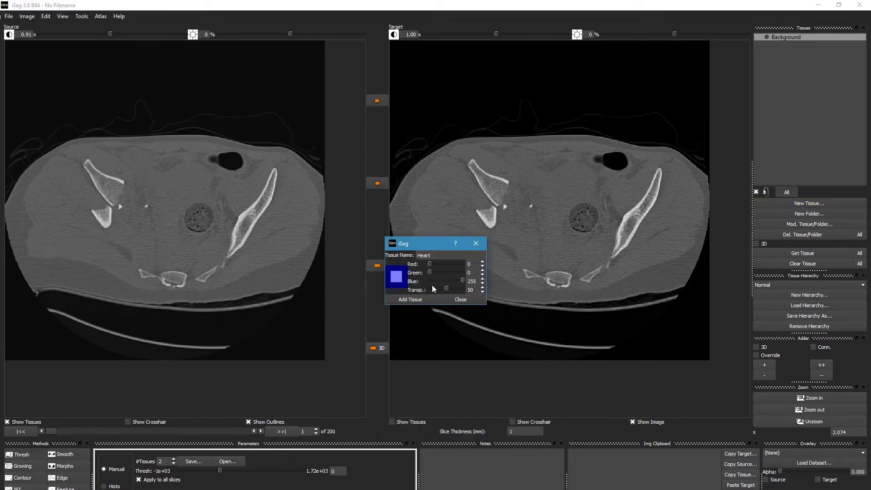
pyautogui.click(409, 300)
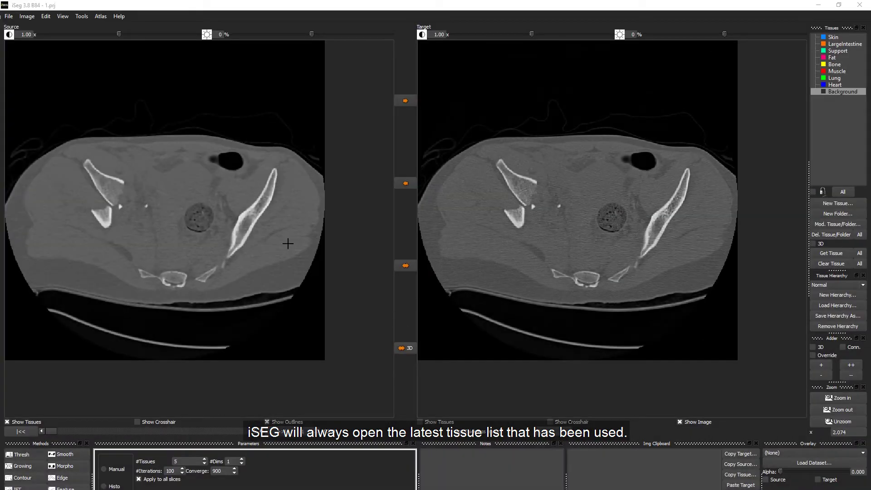
pyautogui.click(7, 17)
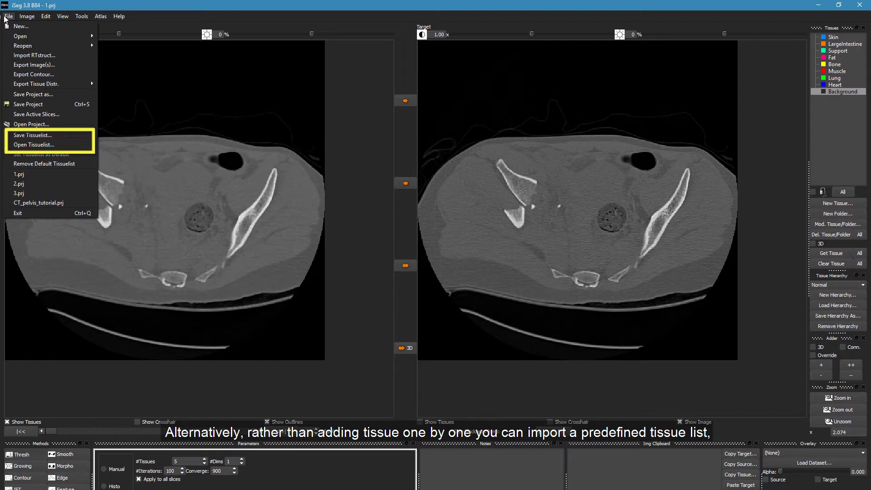
pyautogui.click(6, 18)
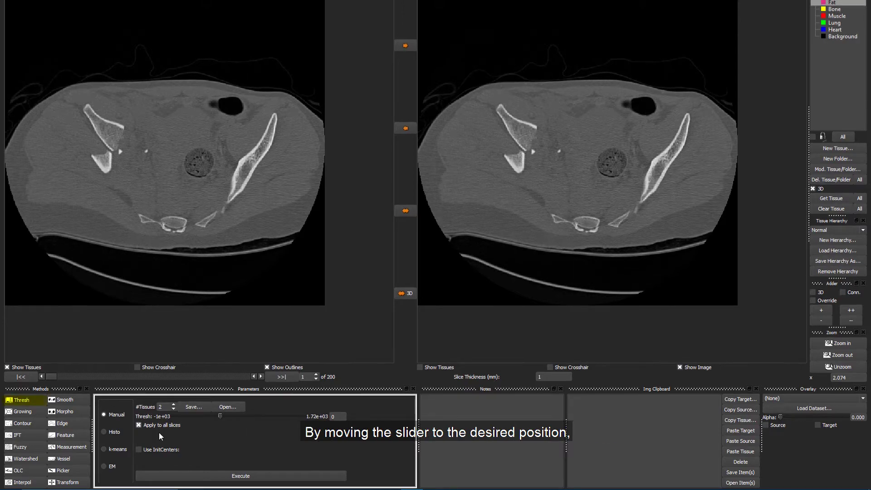
# Apply a manual threshold of -141 to all slices
pyautogui.moveTo(220, 417)
pyautogui.mouseDown()
pyautogui.moveTo(236, 422)
pyautogui.moveTo(229, 423)
pyautogui.mouseUp()
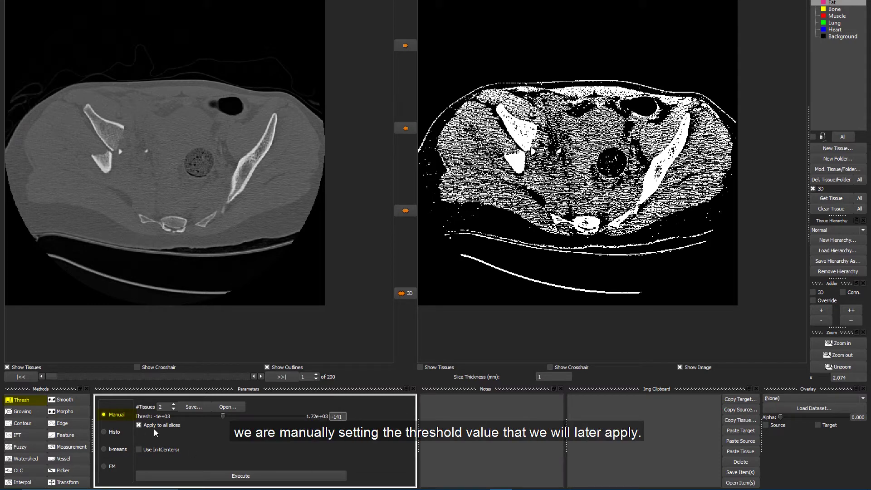
pyautogui.click(235, 475)
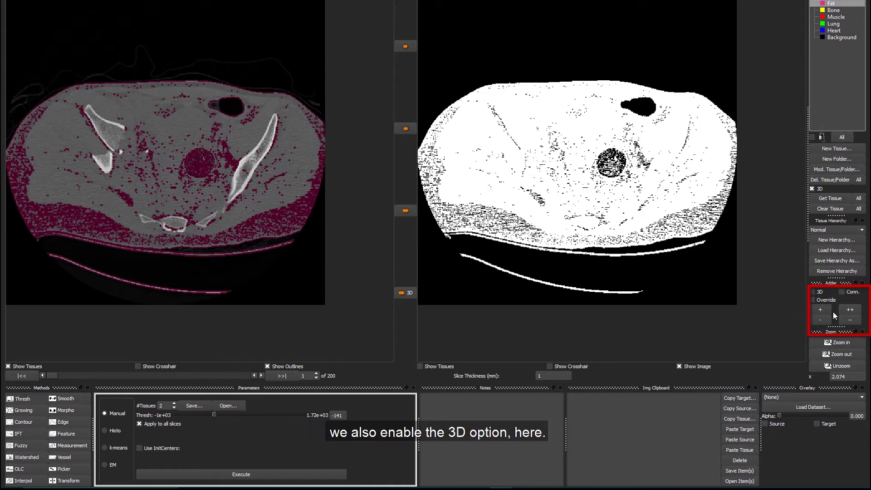
# With 3D adding enabled, add the white body region to the Fat tissue
pyautogui.click(813, 292)
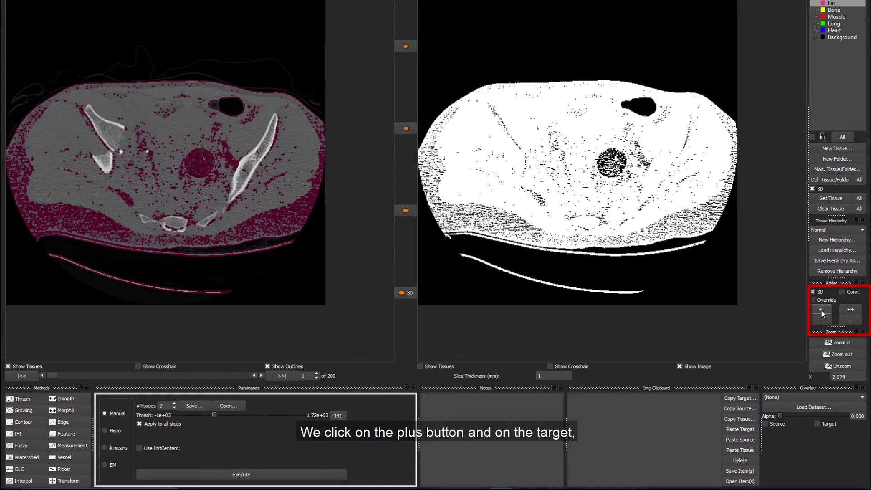
pyautogui.click(822, 313)
pyautogui.click(699, 160)
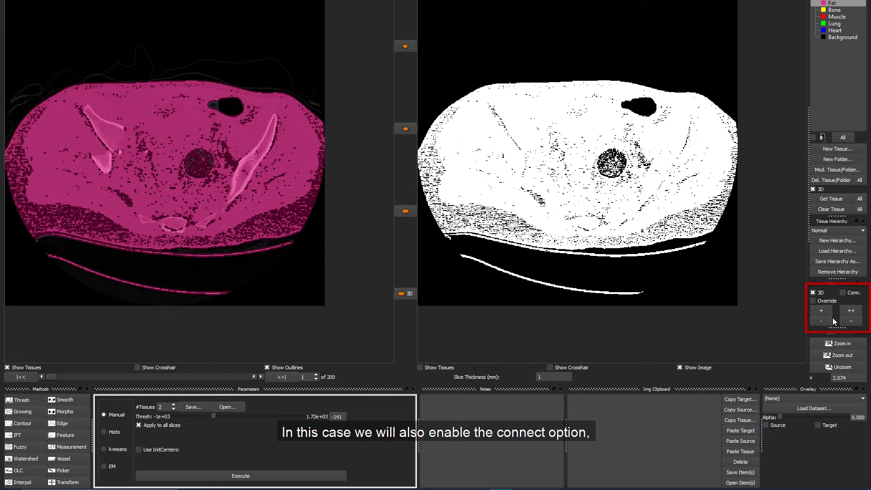
# With Conn. on, subtract the table support bands from Fat and refresh via Get Tissue
pyautogui.click(852, 295)
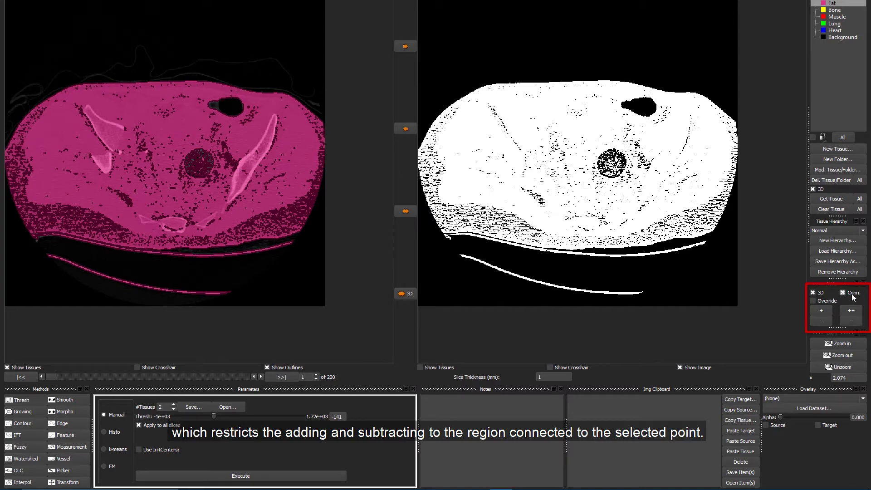
pyautogui.scroll(5, 218, 256)
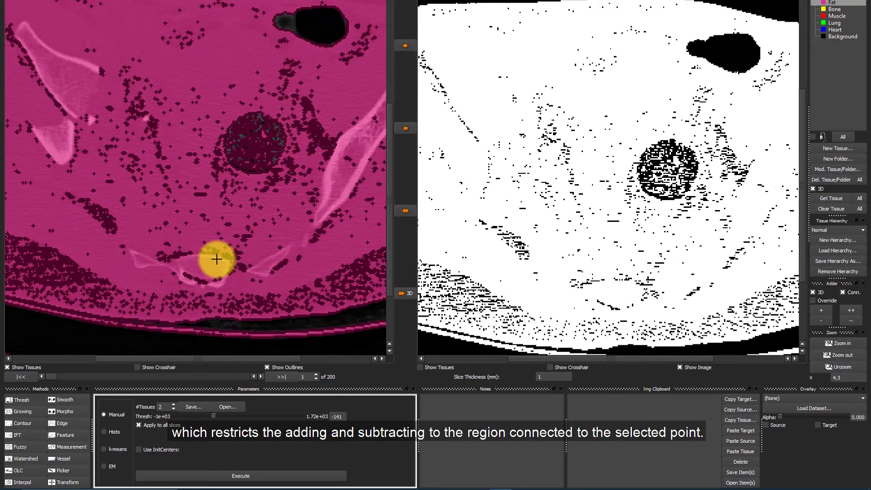
pyautogui.scroll(-3, 217, 259)
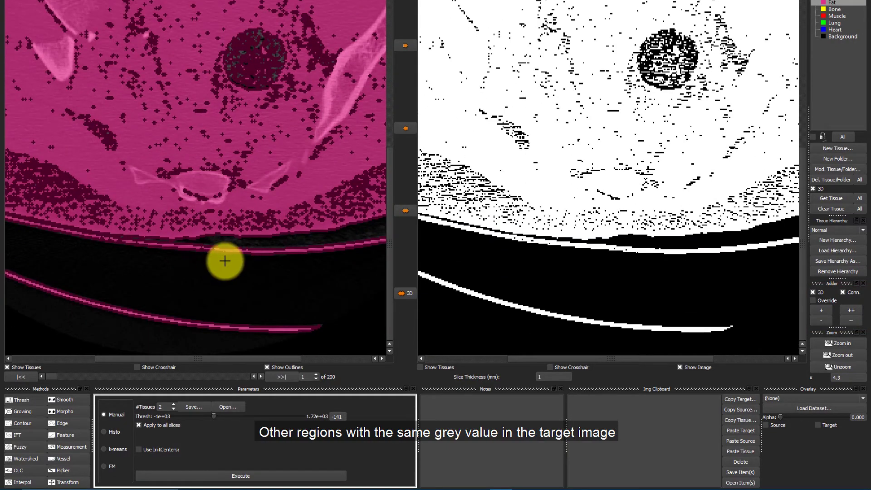
pyautogui.click(858, 321)
pyautogui.click(684, 330)
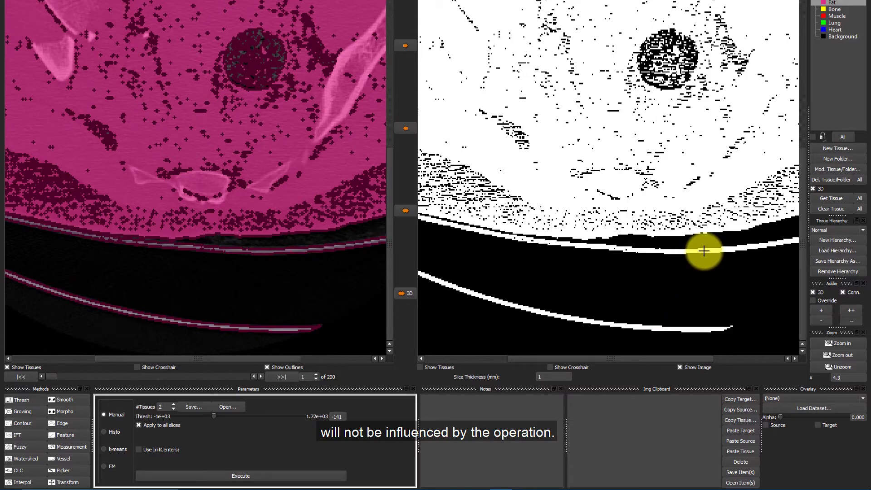
pyautogui.scroll(-4, 704, 251)
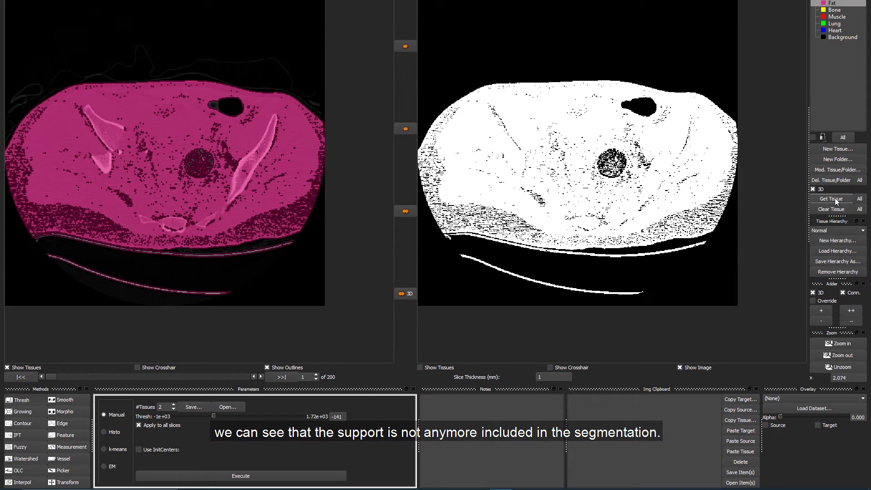
pyautogui.click(835, 199)
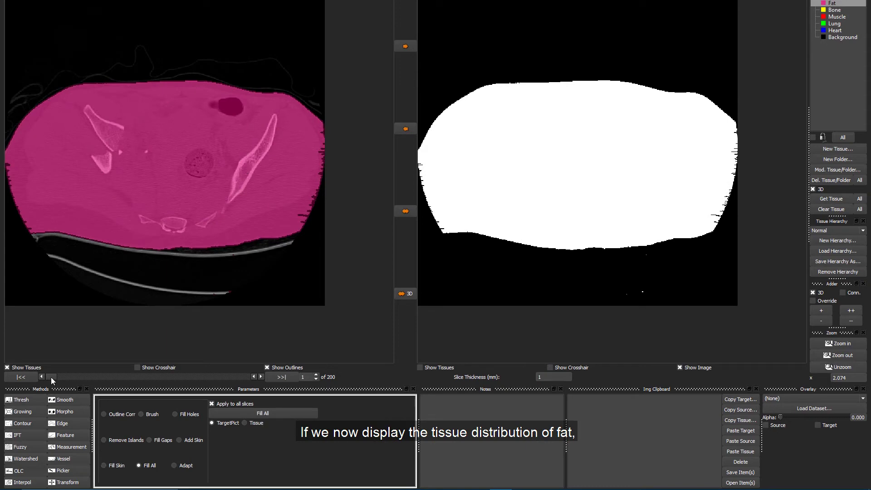
# Browse to slices around 50–60 to inspect the fat mask's border gaps
pyautogui.moveTo(51, 377); pyautogui.dragTo(108, 385)
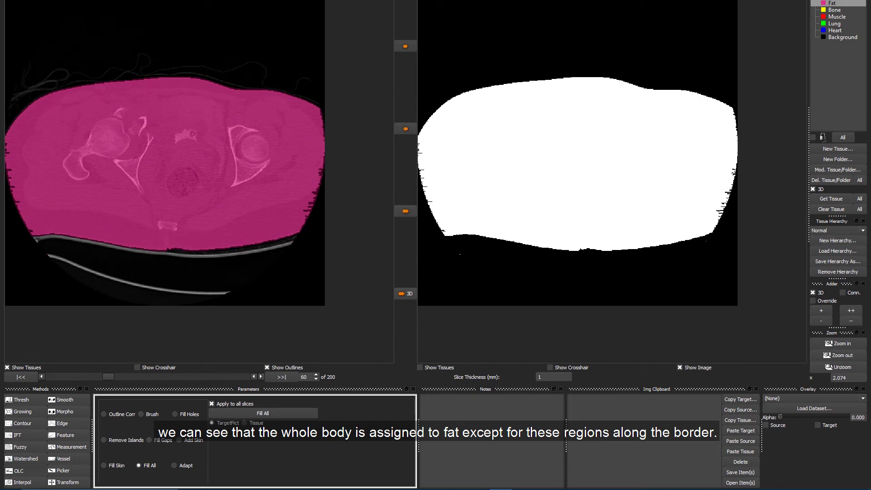
pyautogui.moveTo(110, 374); pyautogui.dragTo(93, 381)
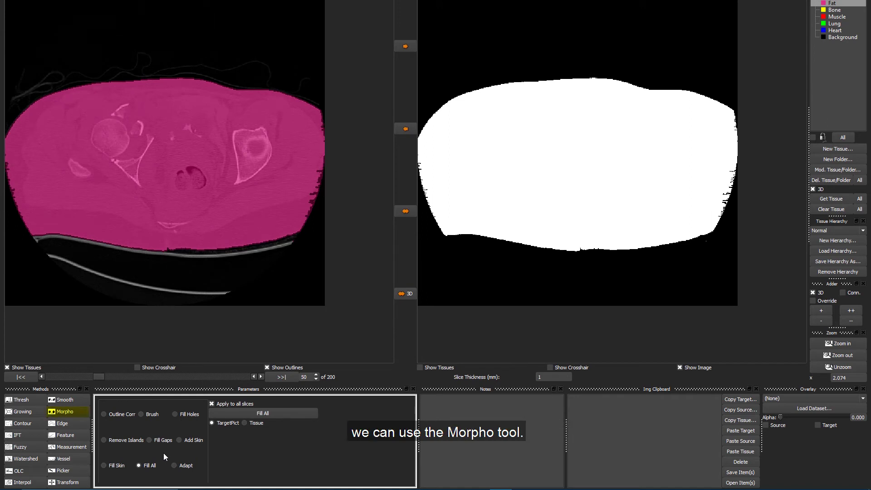
# Run a Morpho Close with n=2 and 4-connectivity on all slices
pyautogui.click(51, 414)
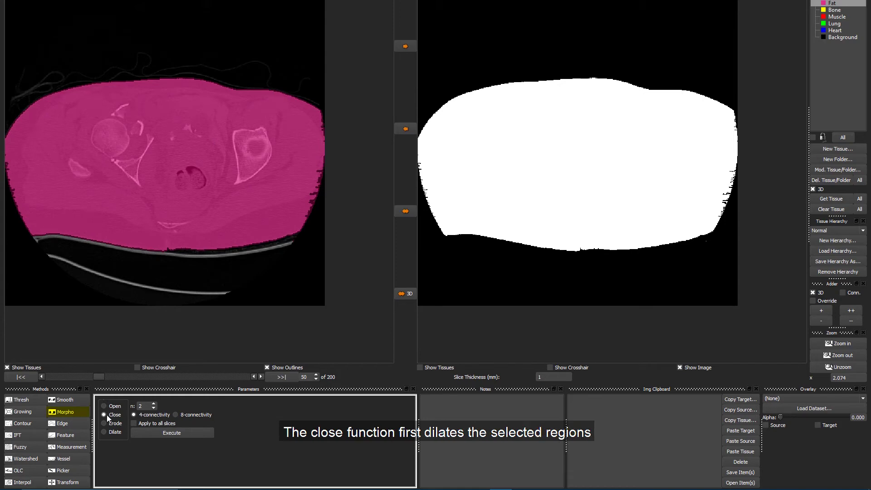
pyautogui.click(160, 434)
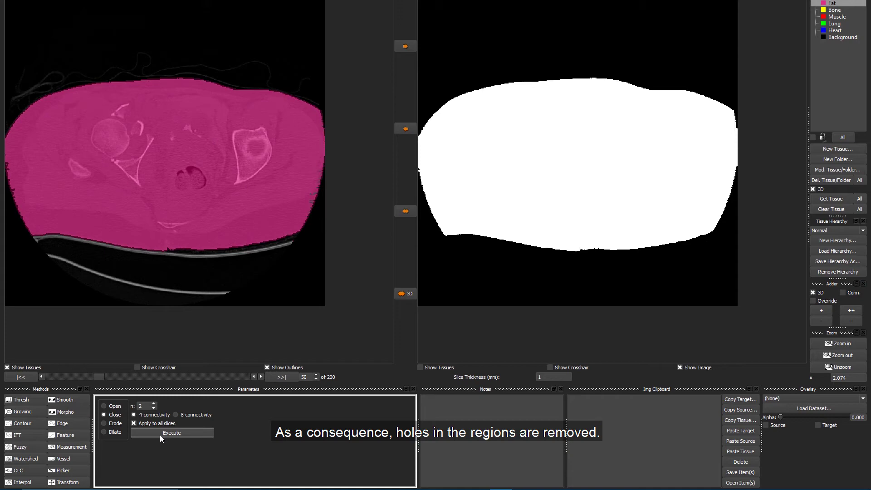
# Show tissue colours on the target, zoom in on the border, then check other slices
pyautogui.click(438, 368)
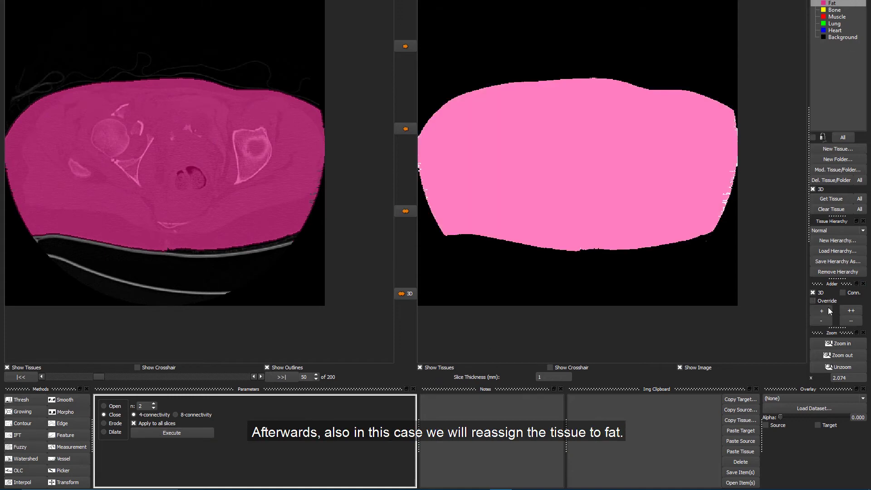
pyautogui.scroll(4, 725, 188)
pyautogui.moveTo(679, 358); pyautogui.dragTo(745, 360)
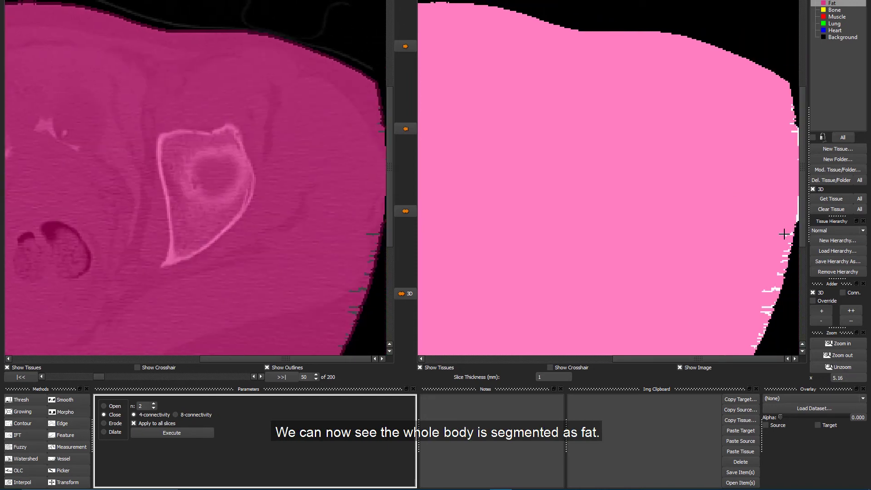
pyautogui.scroll(-3, 785, 234)
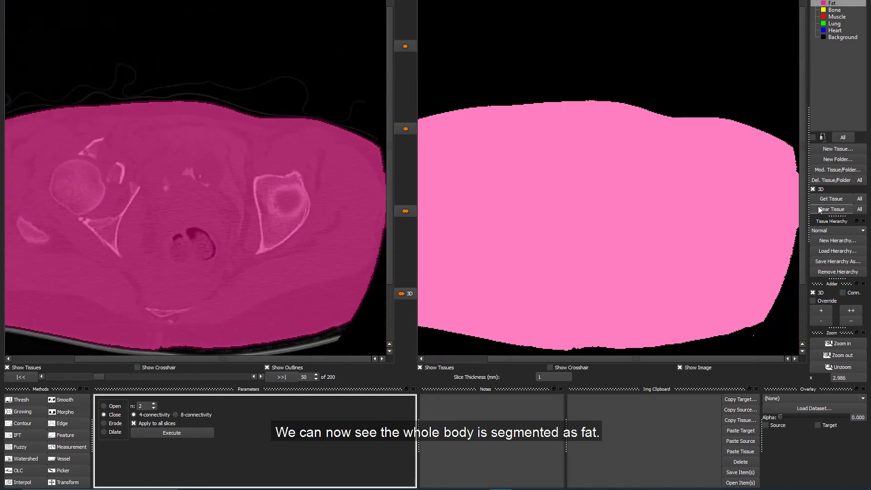
pyautogui.scroll(-2, 690, 201)
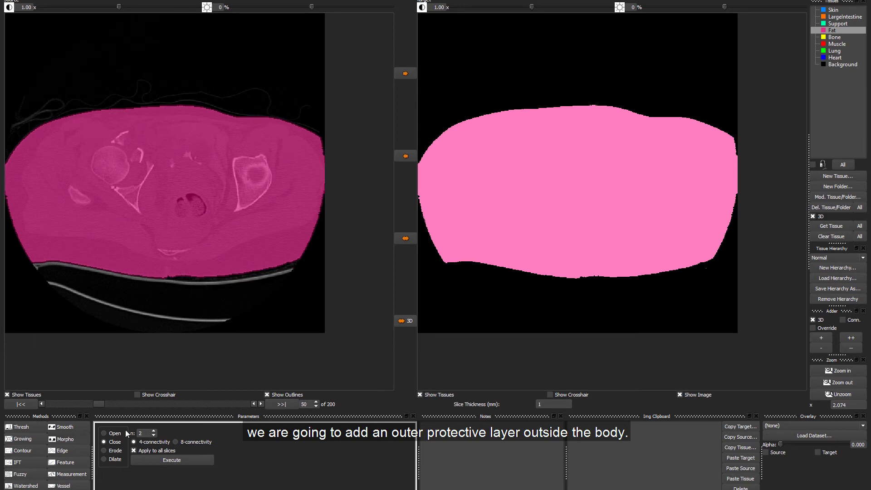
pyautogui.moveTo(99, 406); pyautogui.dragTo(83, 431)
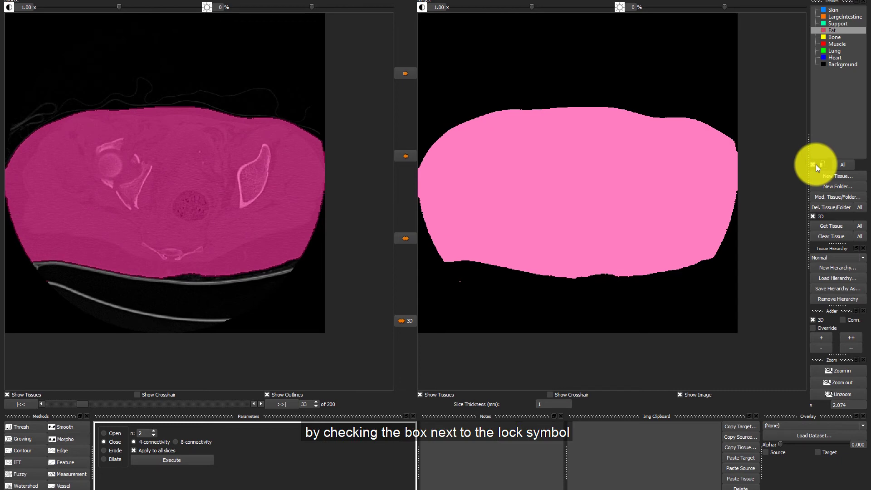
# Select Background as the active tissue in the tissue list
pyautogui.click(854, 63)
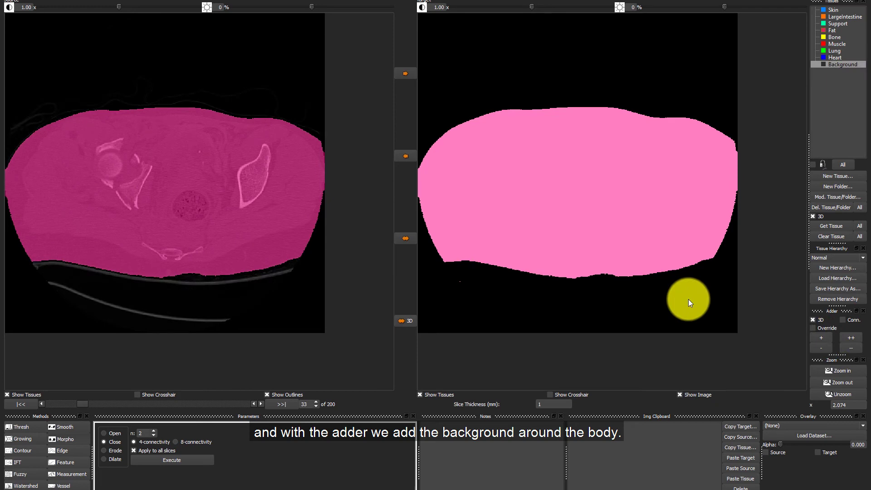
# Recolour the Background tissue green by raising its Green slider, leaving the pink Fat region intact
pyautogui.doubleClick(852, 63)
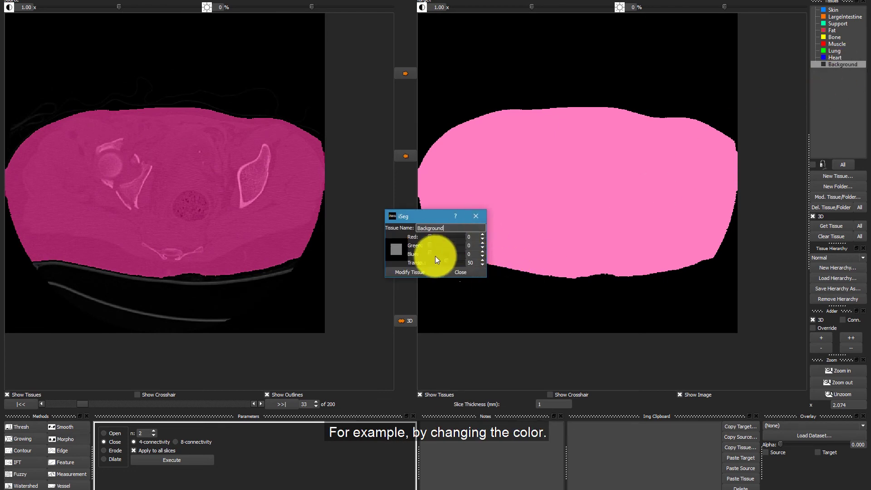
pyautogui.moveTo(429, 244); pyautogui.dragTo(448, 244)
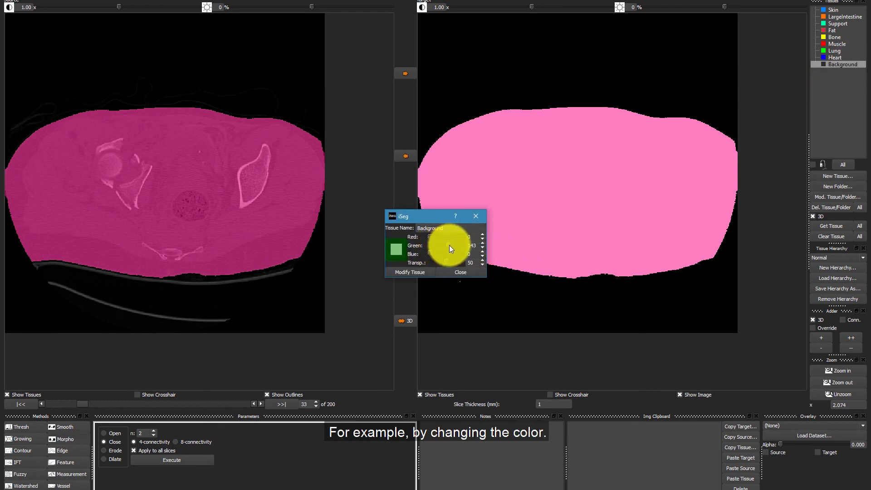
pyautogui.click(421, 273)
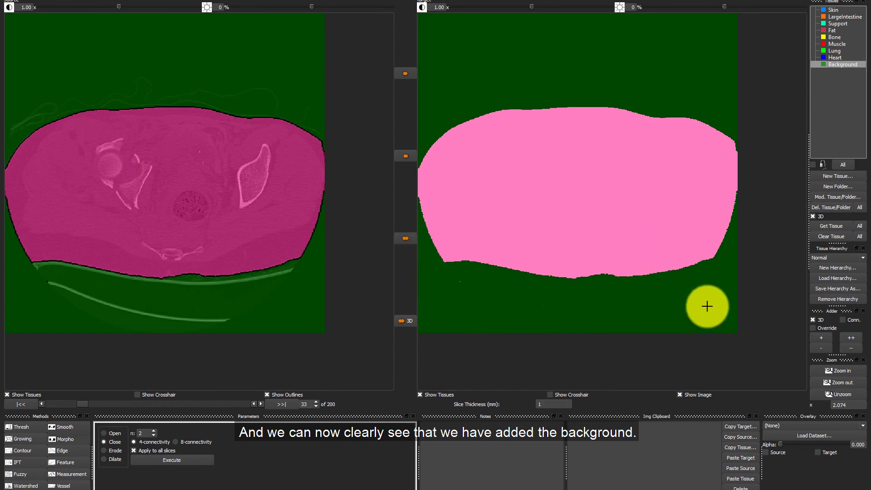